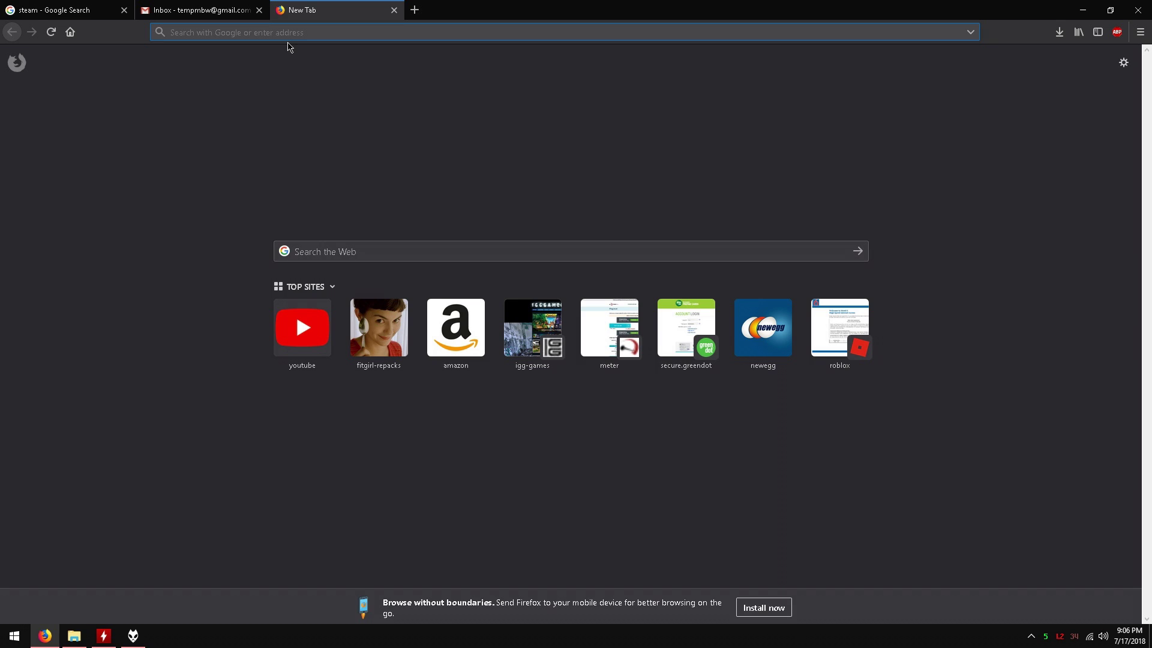
Go to steampowered.com and open the form for creating a new Steam account
type("steam")
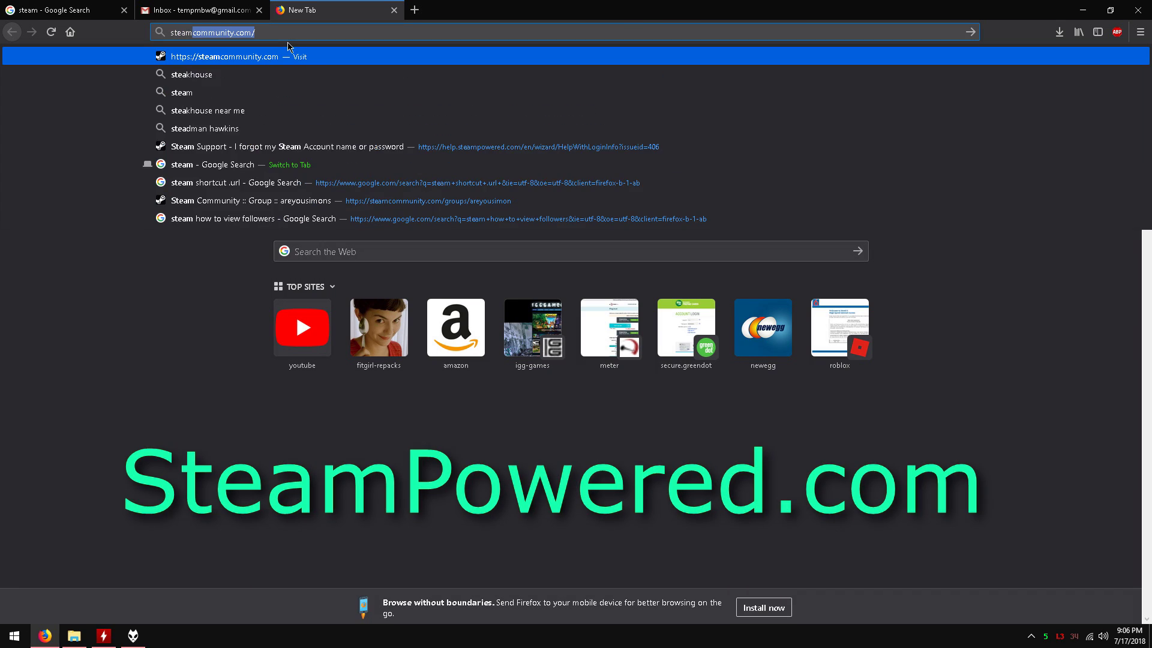
type("powered.com")
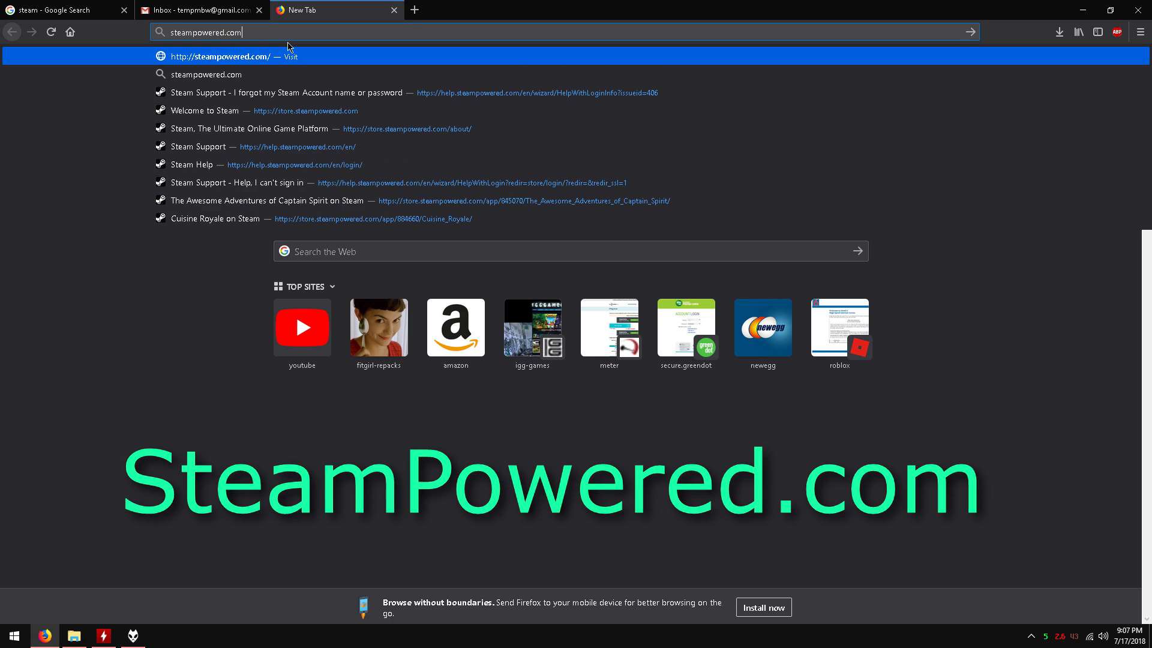
key("Return")
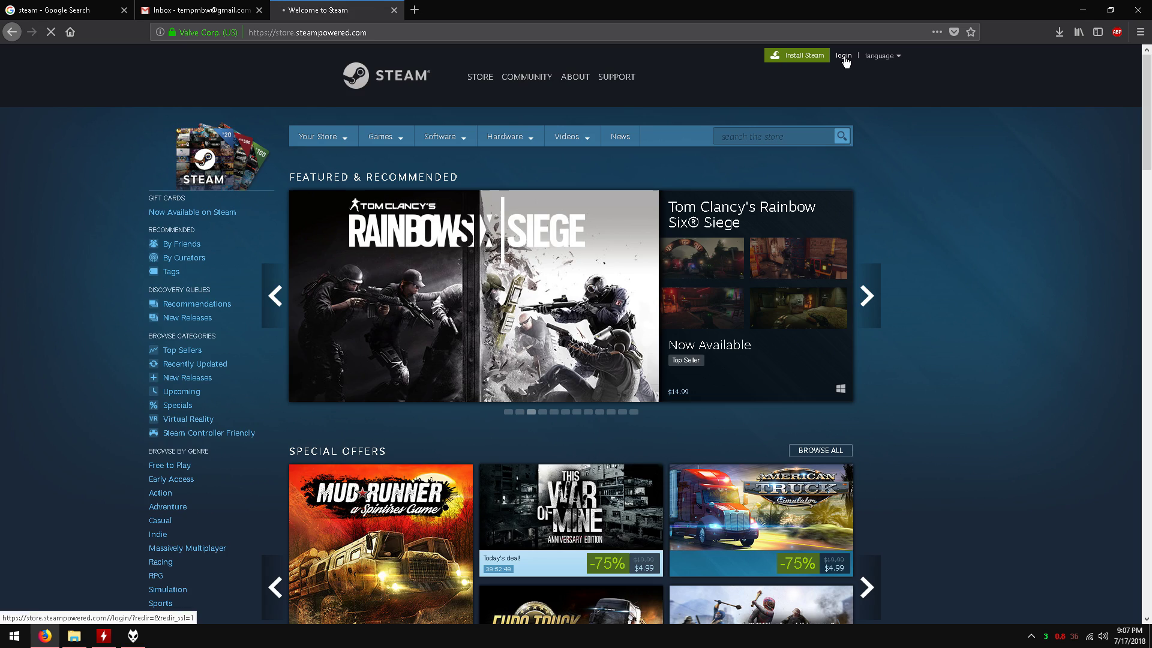
left_click(844, 56)
left_click(503, 341)
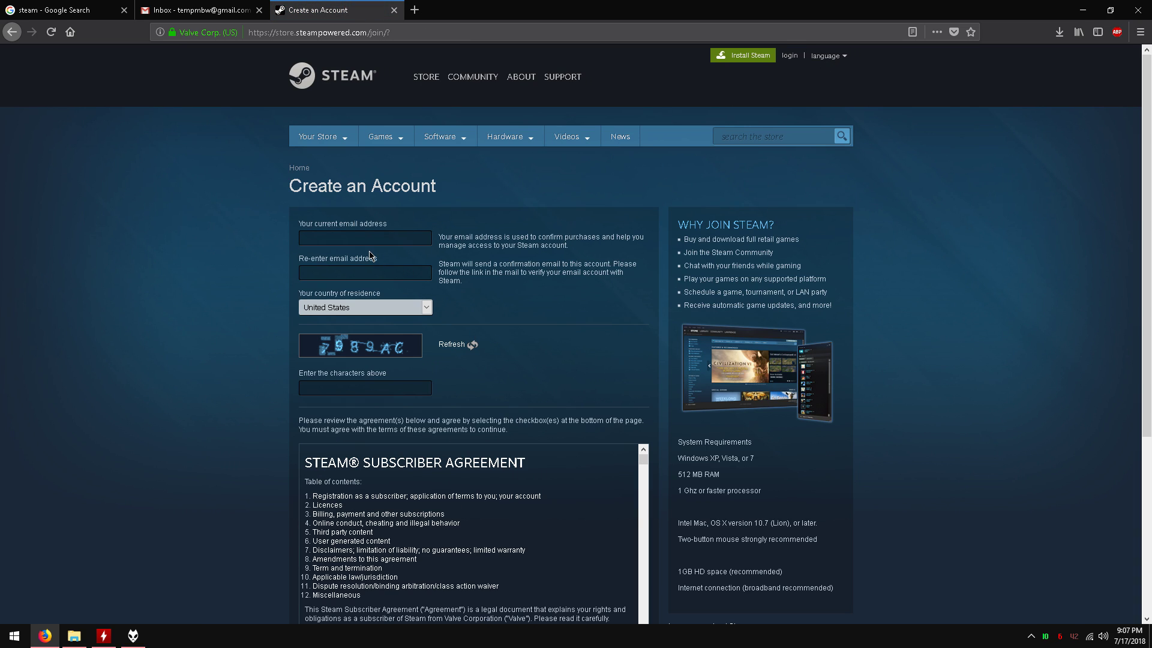
Enter the e-mail address in both address fields, keep United States as the country of residence, and fill in the captcha characters
left_click(365, 240)
key("ctrl+v")
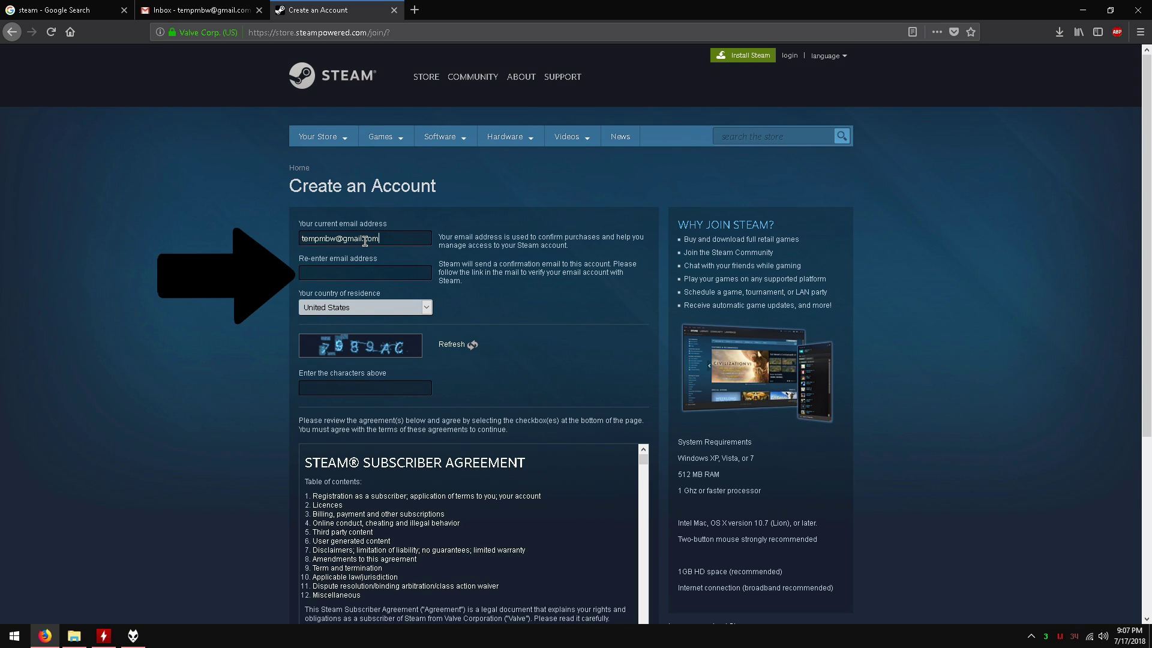
left_click(395, 272)
key("ctrl+v")
left_click(385, 312)
left_click(474, 319)
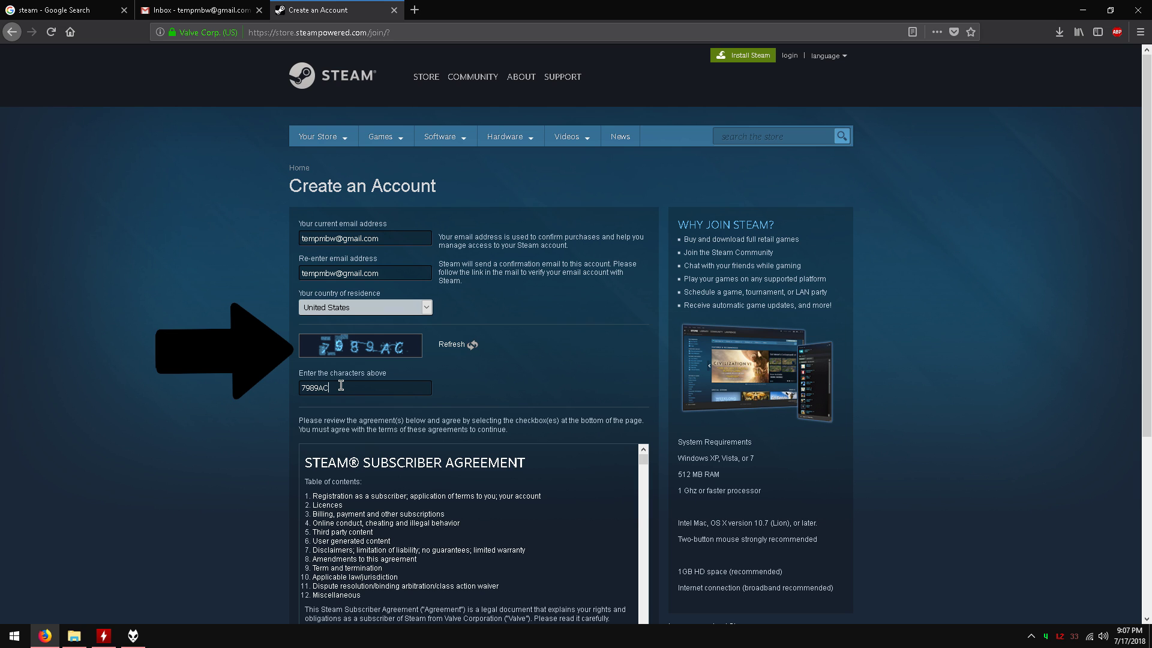
Accept the Steam Subscriber Agreement and the 13-or-older statement, and continue with the account creation
scroll(348, 441, "down", 1)
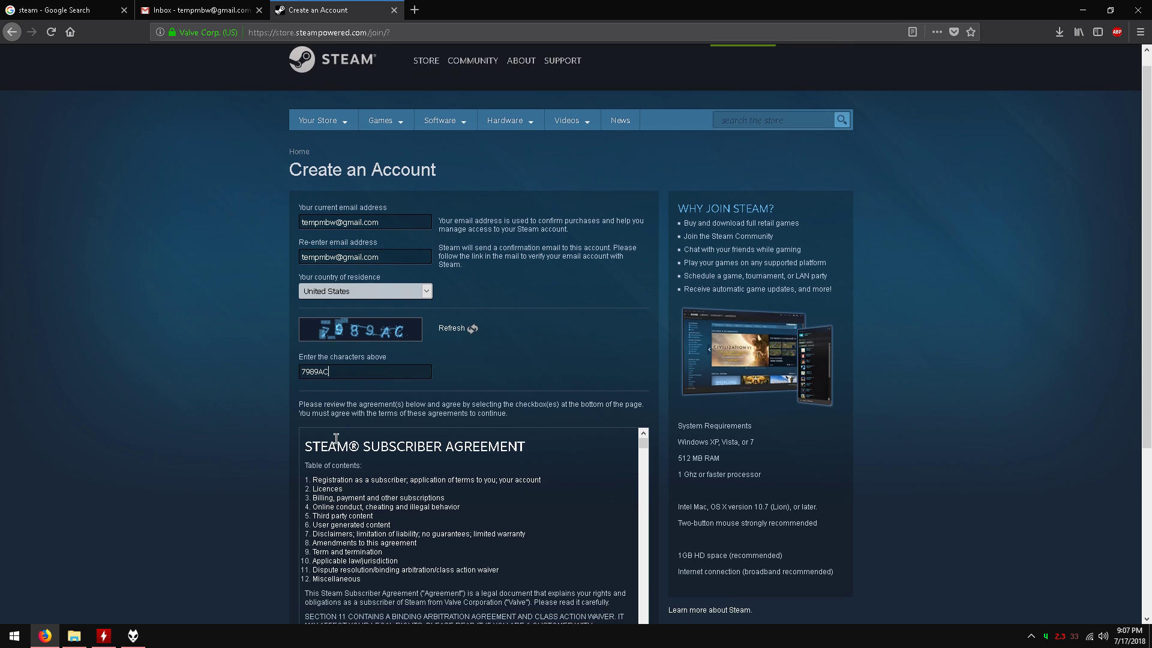
scroll(337, 439, "down", 4)
left_click(303, 413)
scroll(342, 415, "up", 3)
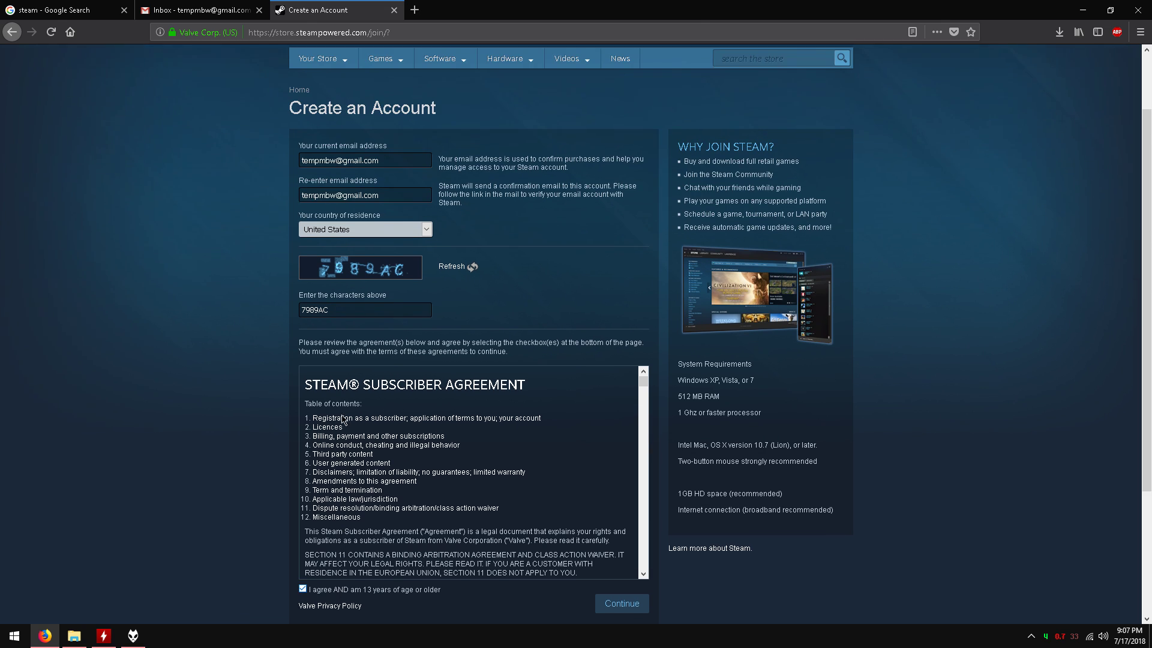
scroll(341, 418, "down", 3)
scroll(653, 440, "down", 3)
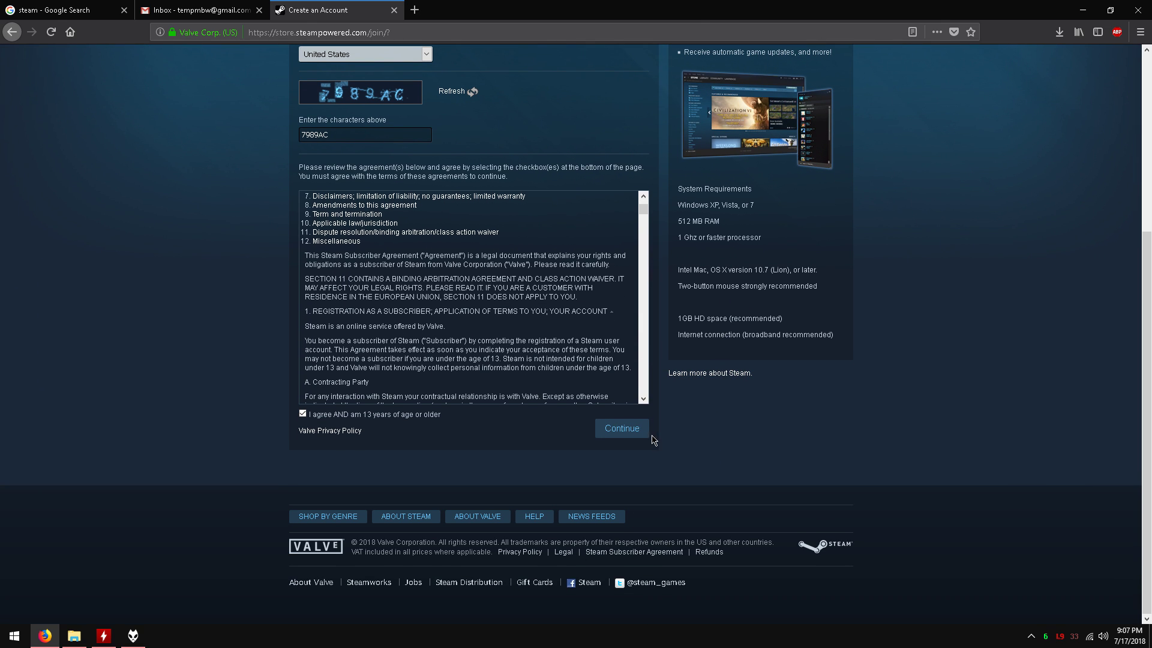
left_click(628, 429)
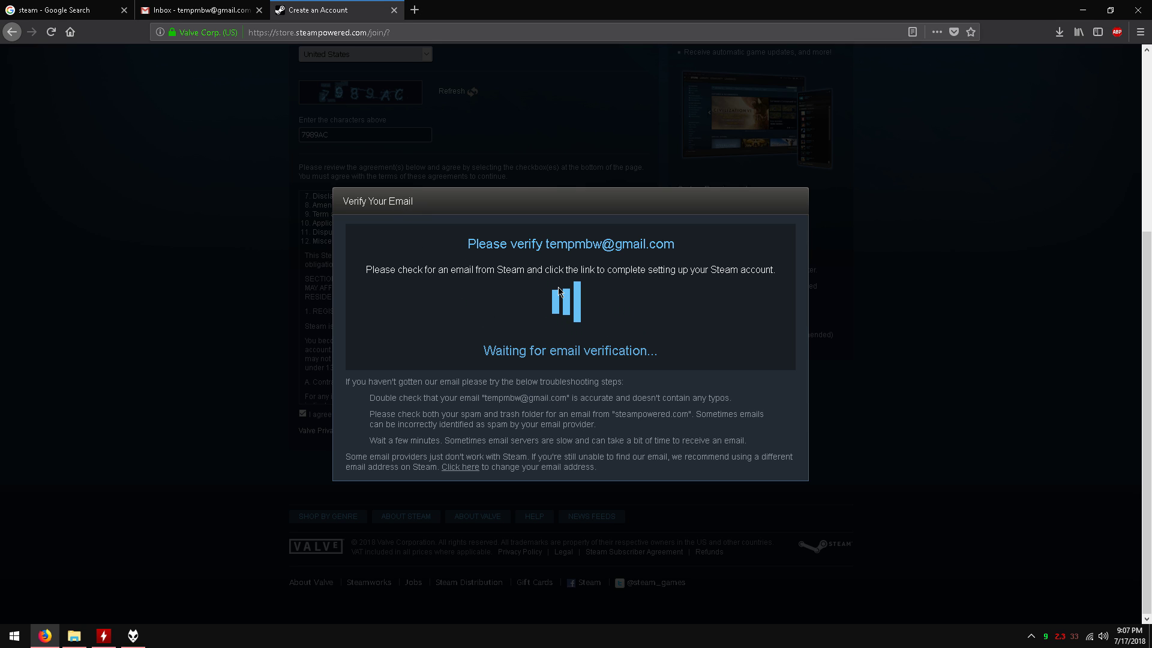
Open the New Steam Account Email Verification message in the Gmail inbox and follow its Create My Account link
left_click(209, 12)
left_click(198, 95)
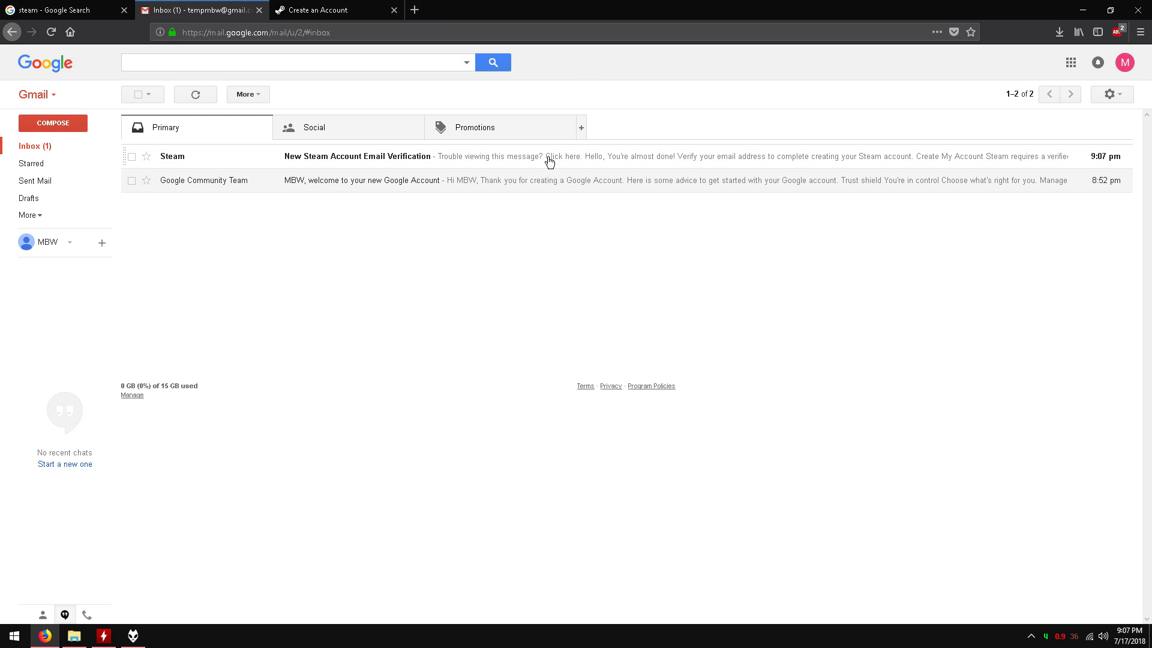
left_click(547, 159)
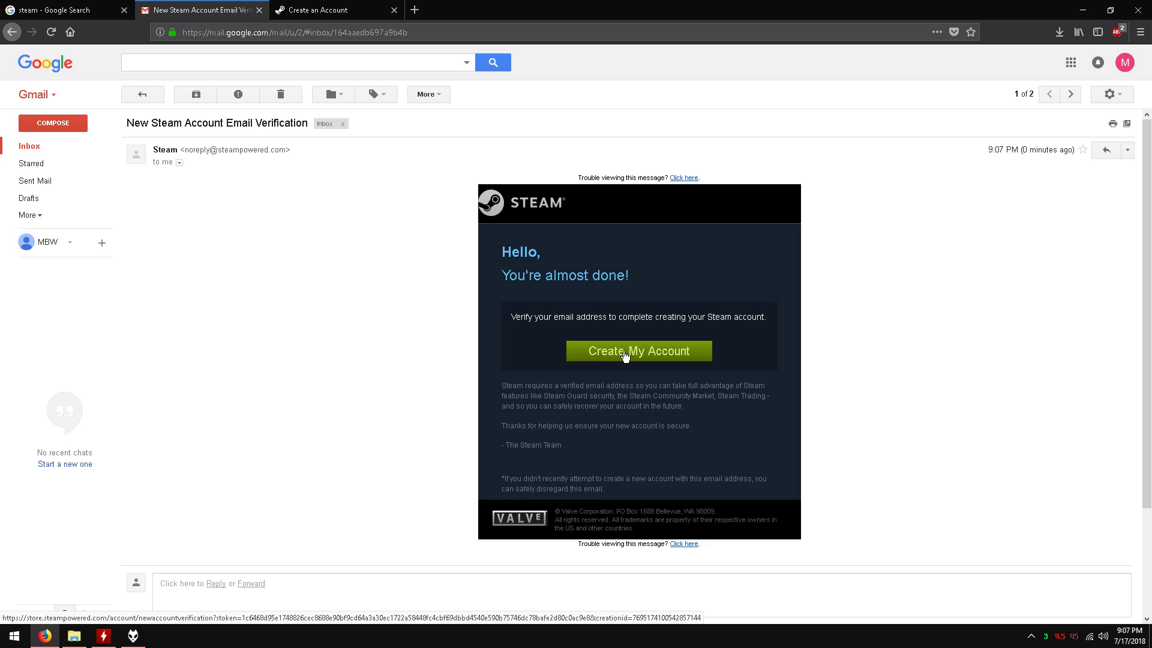
left_click(624, 357)
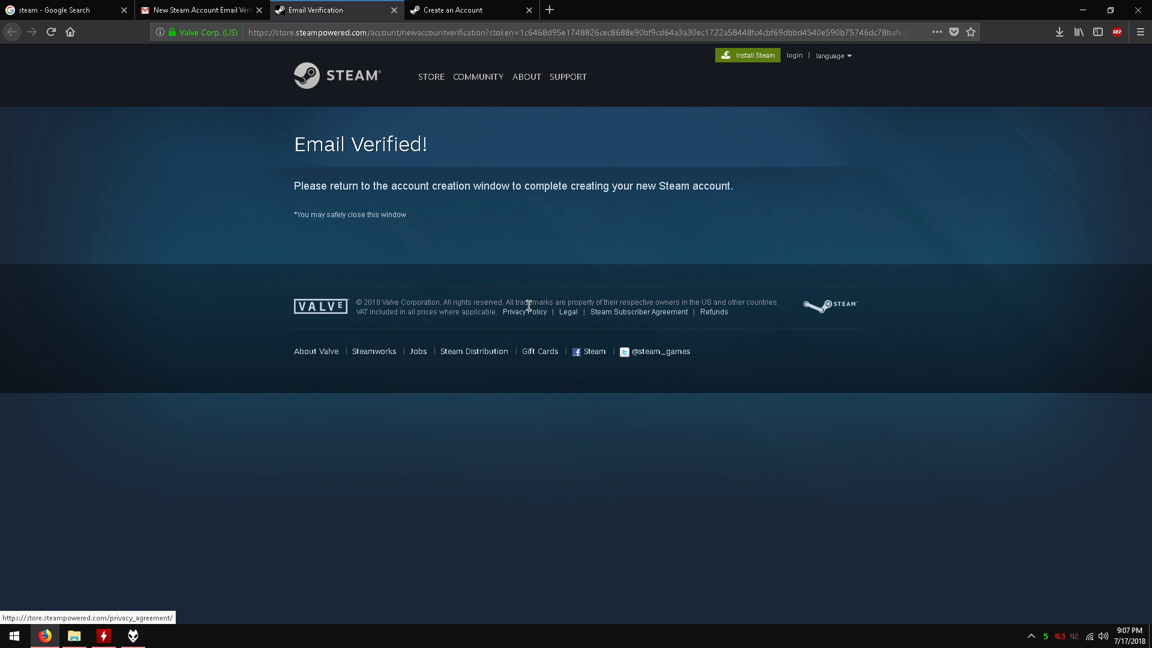
Close the verification page, fill in the account name and password on the account creation page, and complete the sign-up
left_click(394, 10)
left_click(348, 11)
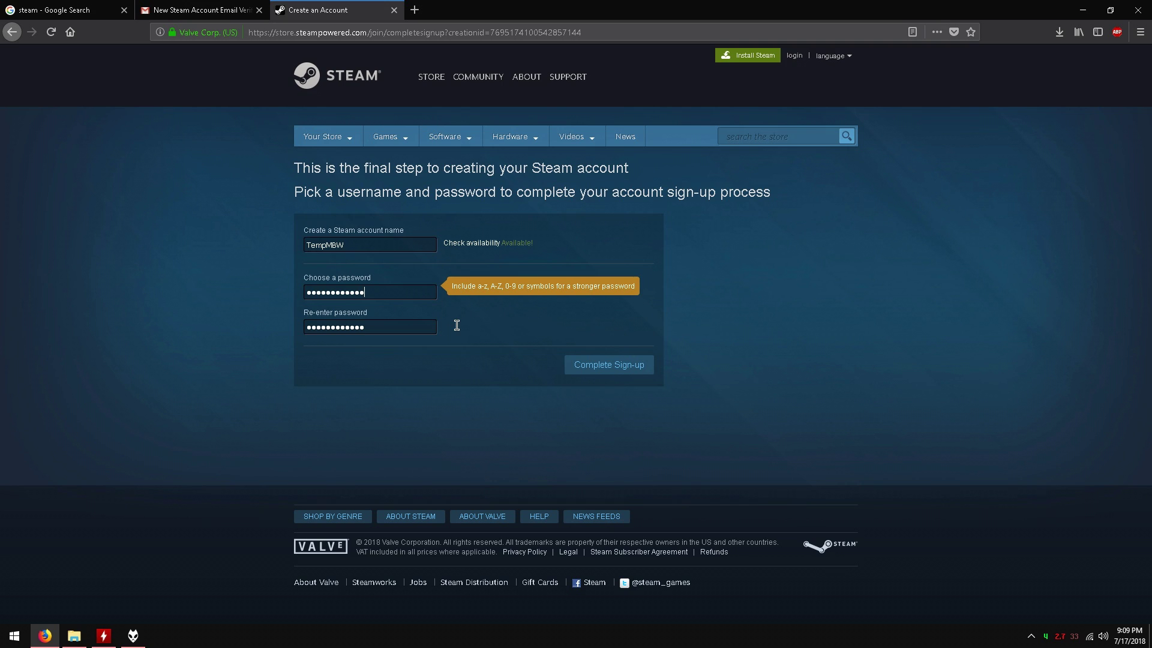
left_click(591, 365)
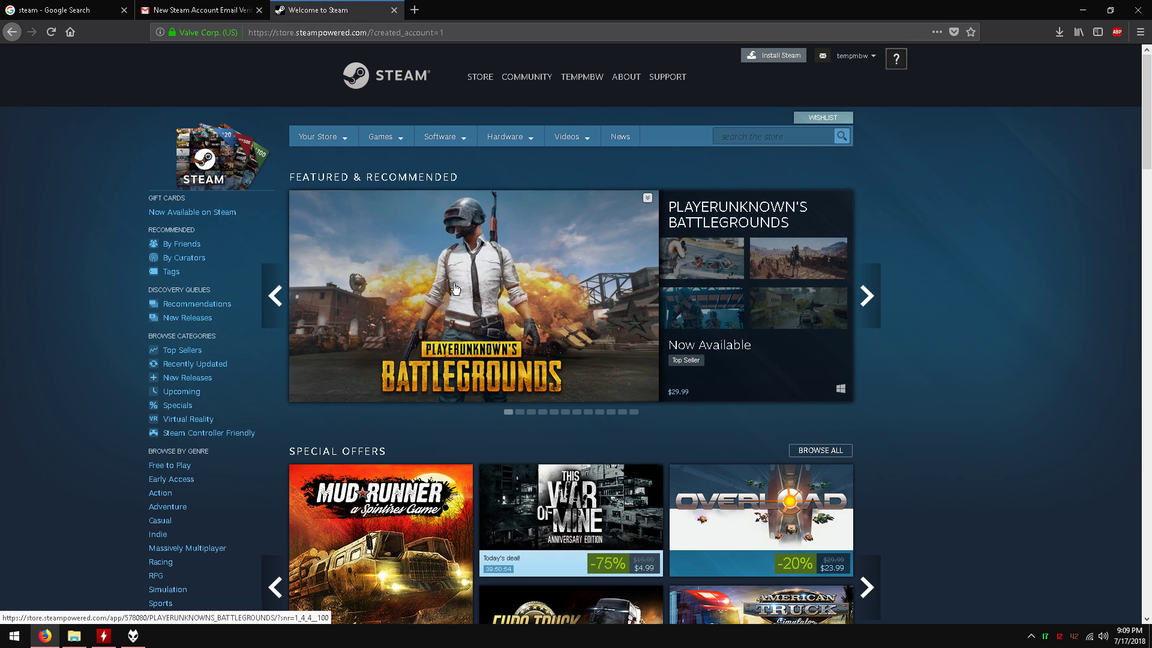
Download the Steam installer from the Install Steam page and run the downloaded file
left_click(778, 56)
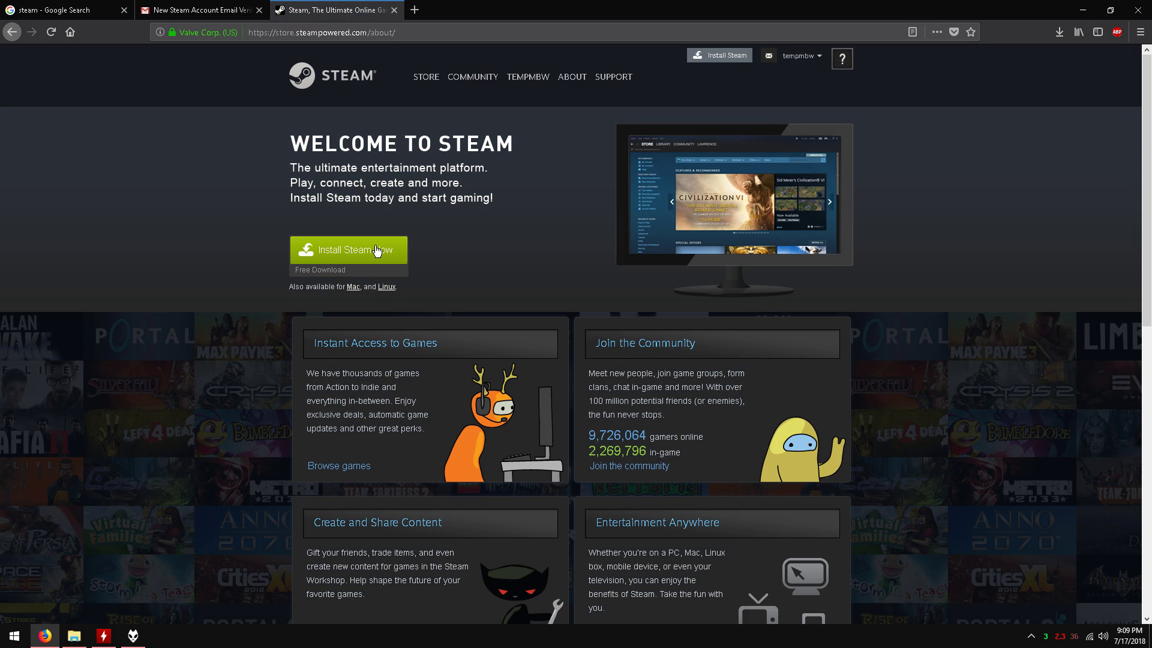
left_click(376, 250)
left_click(312, 226)
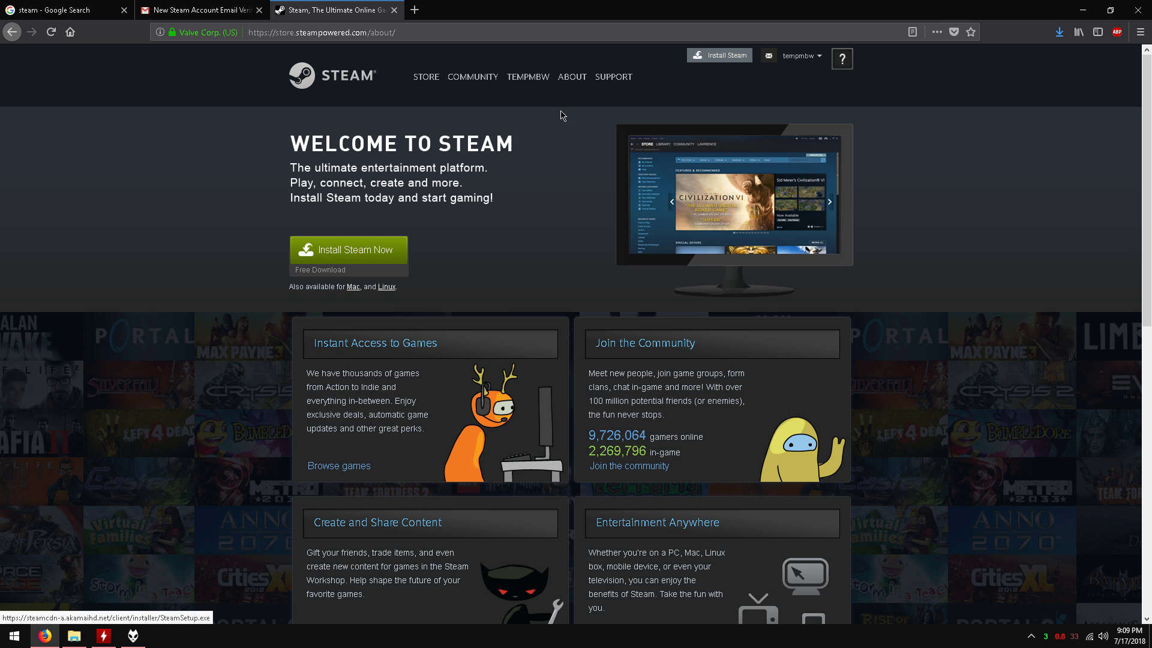
left_click(1059, 32)
left_click(841, 66)
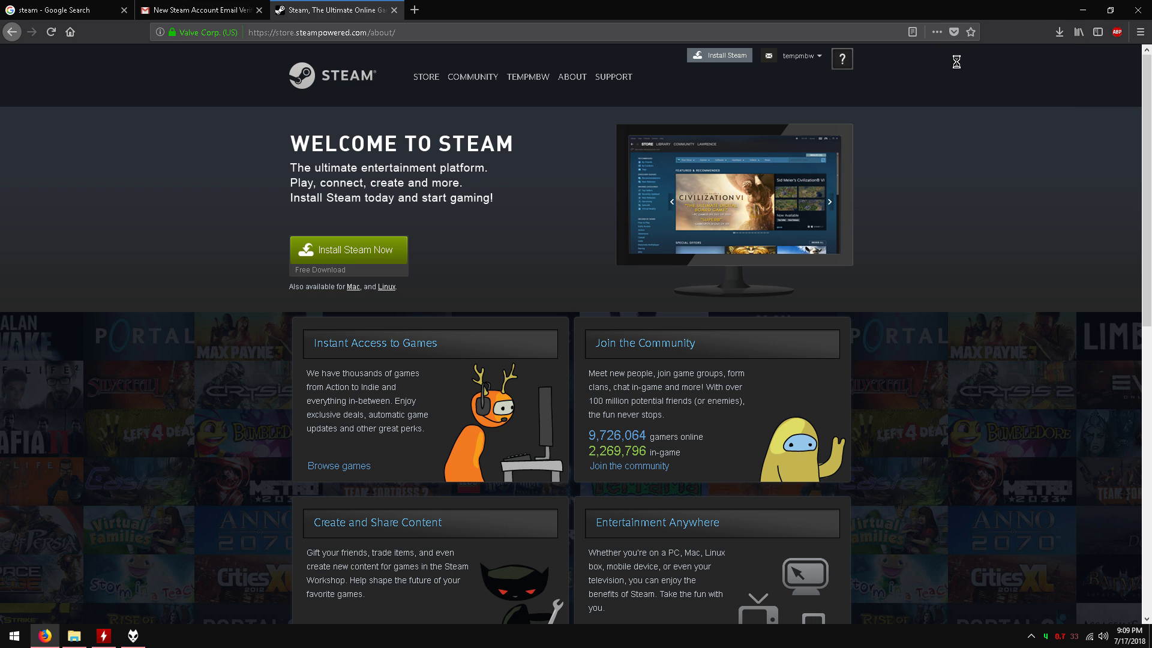
Advance Steam Setup to the install location page, keeping English as the language
left_click(523, 390)
left_click(629, 414)
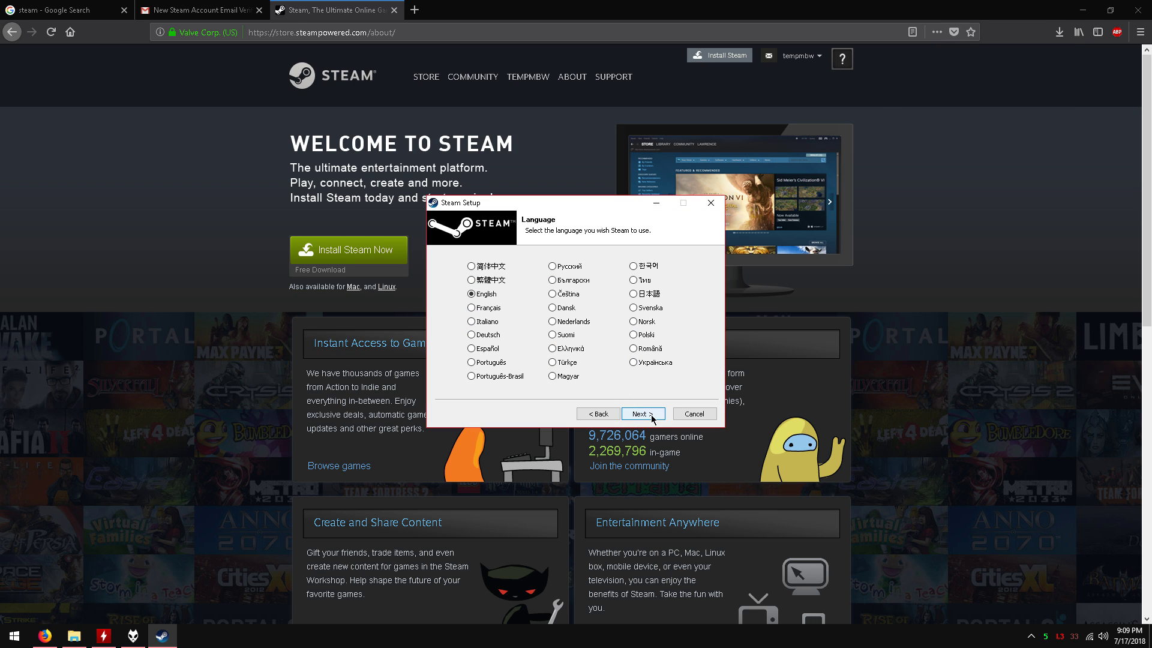
left_click(645, 413)
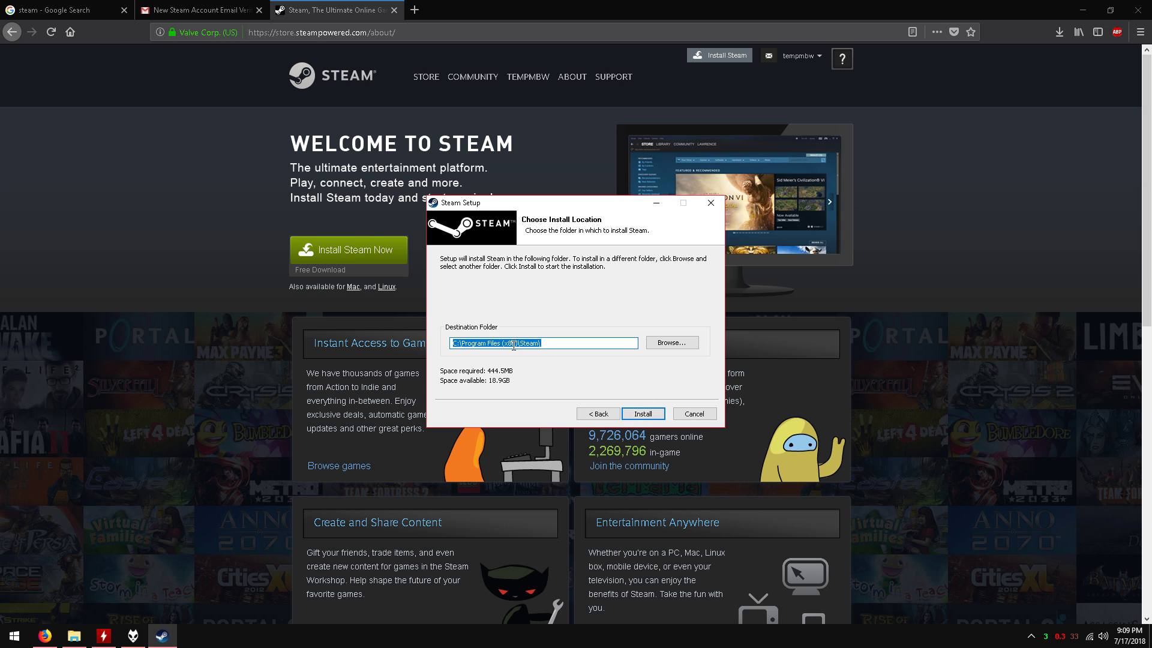
Change the destination folder to E:\Program Files (x86)\Steam\ and start the installation
left_click(454, 343)
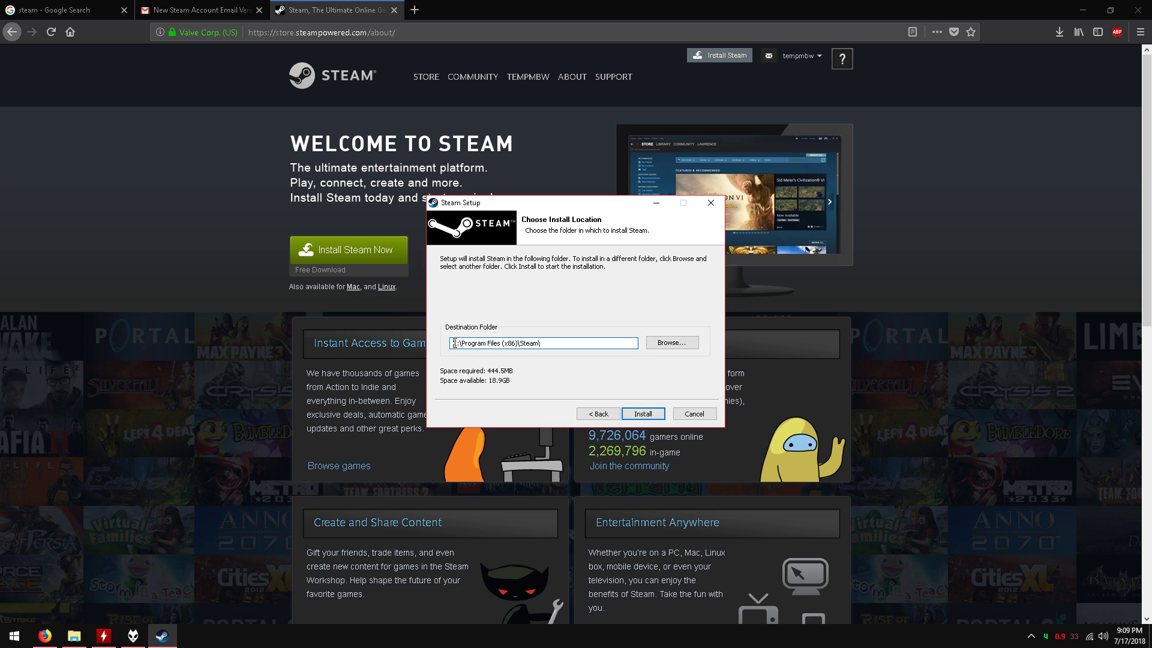
key("BackSpace")
type("E")
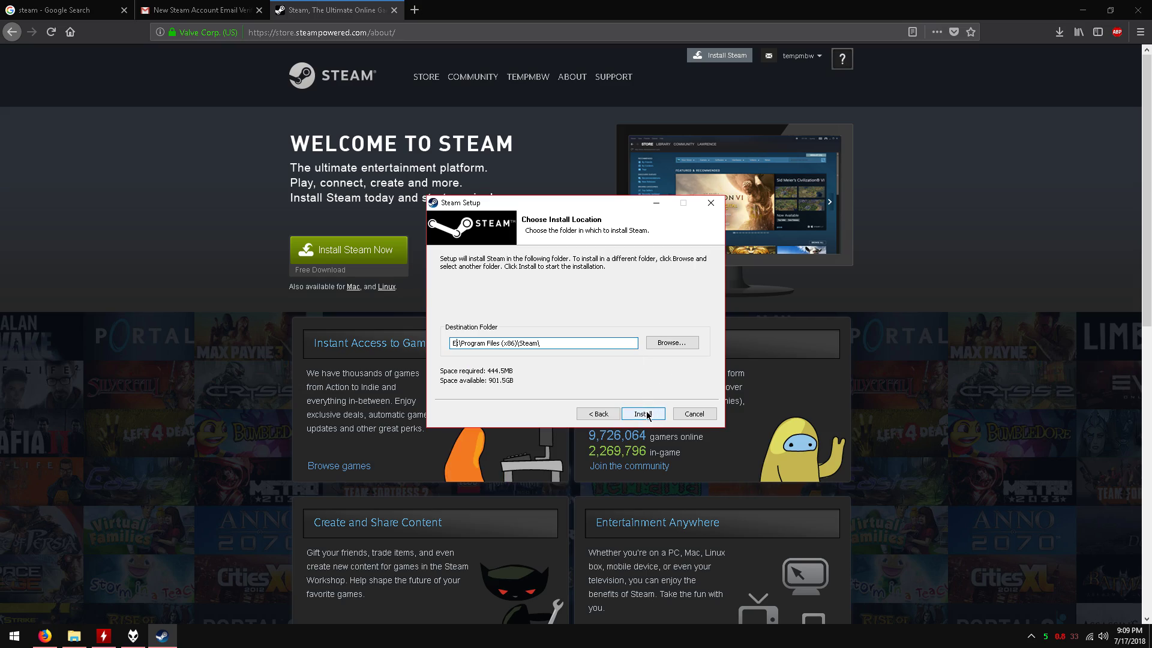
left_click(643, 413)
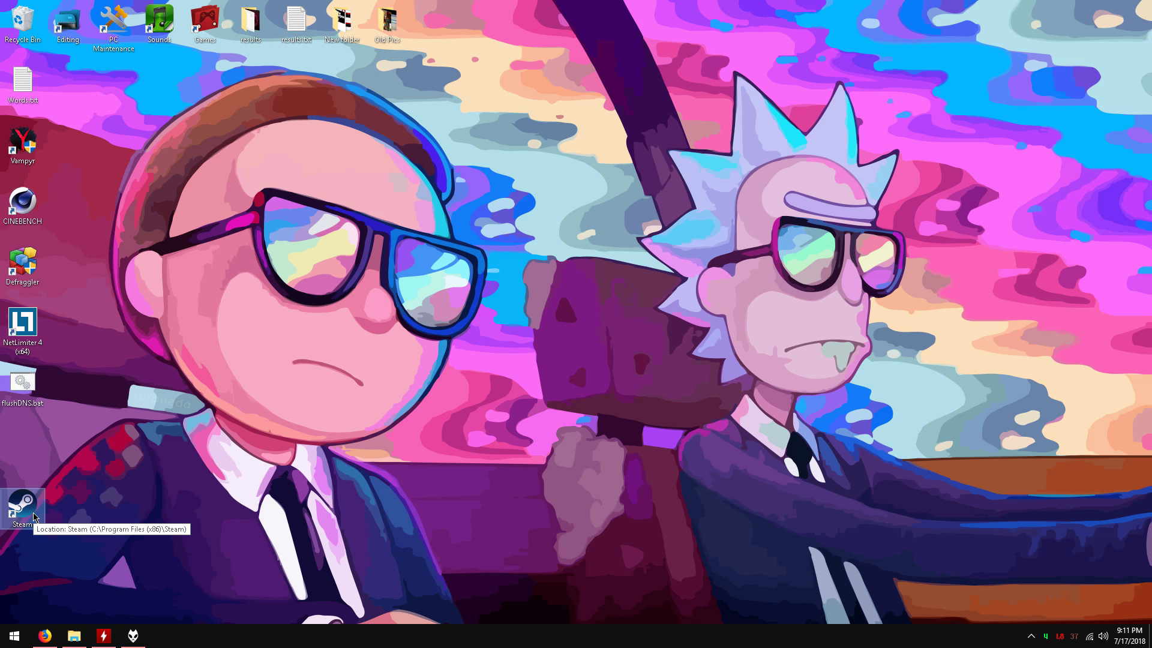
Log in to the Steam desktop client with the new account name and the account password
left_click(519, 273)
type("t")
type("TempMBW")
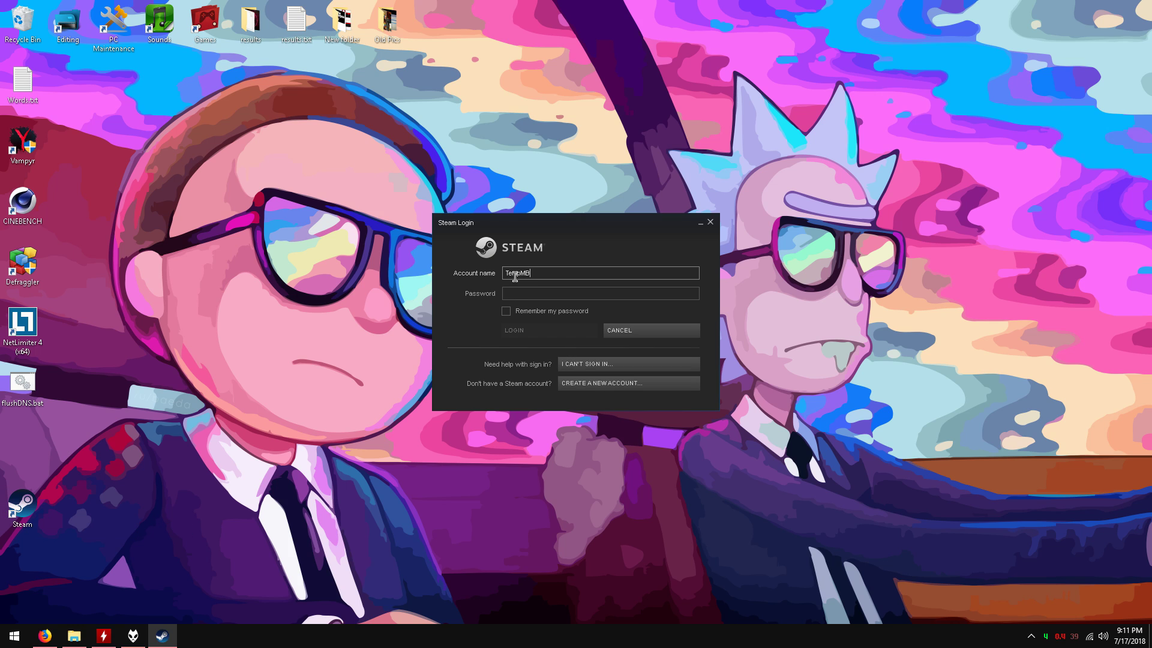
key("Tab")
type("********")
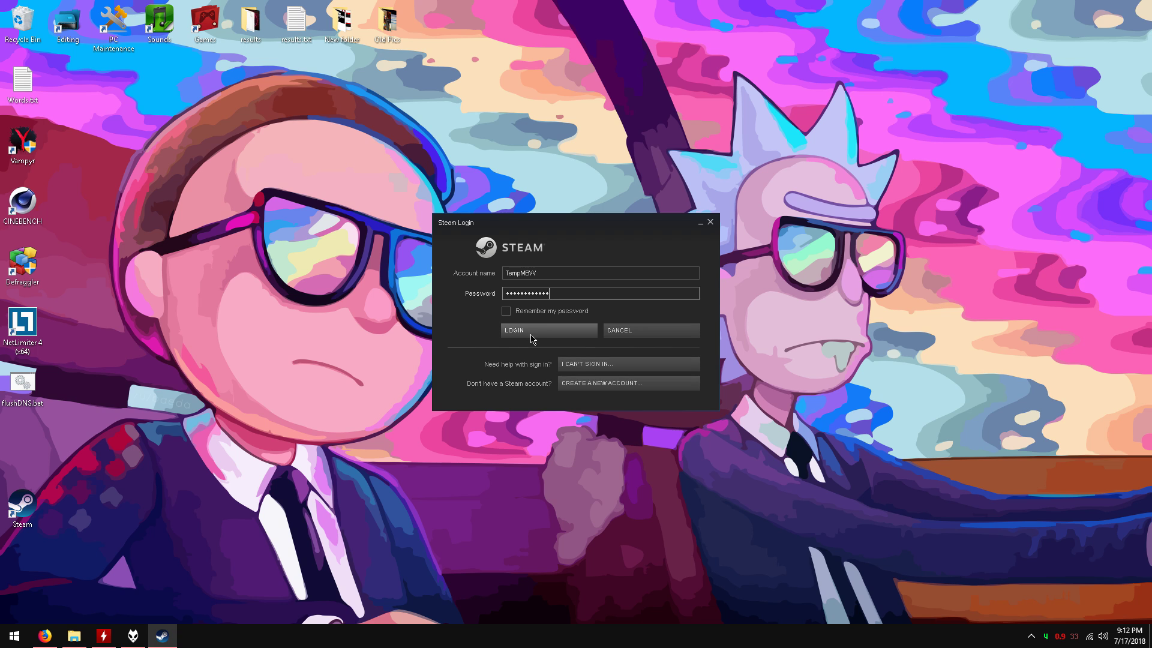
left_click(533, 332)
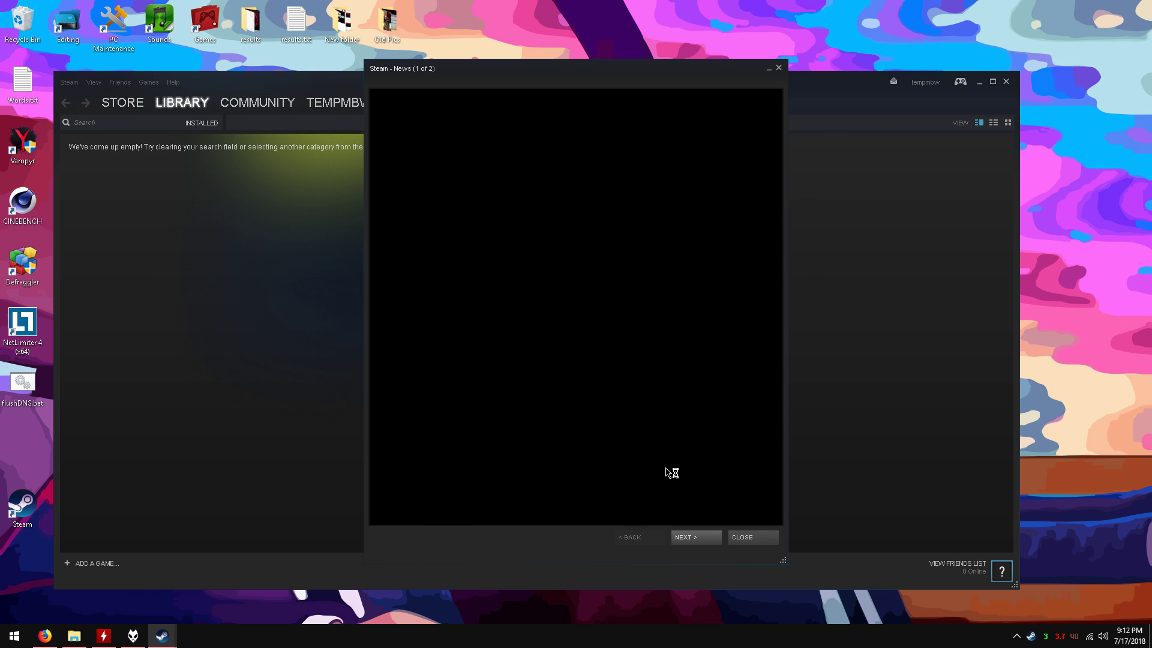
left_click(748, 537)
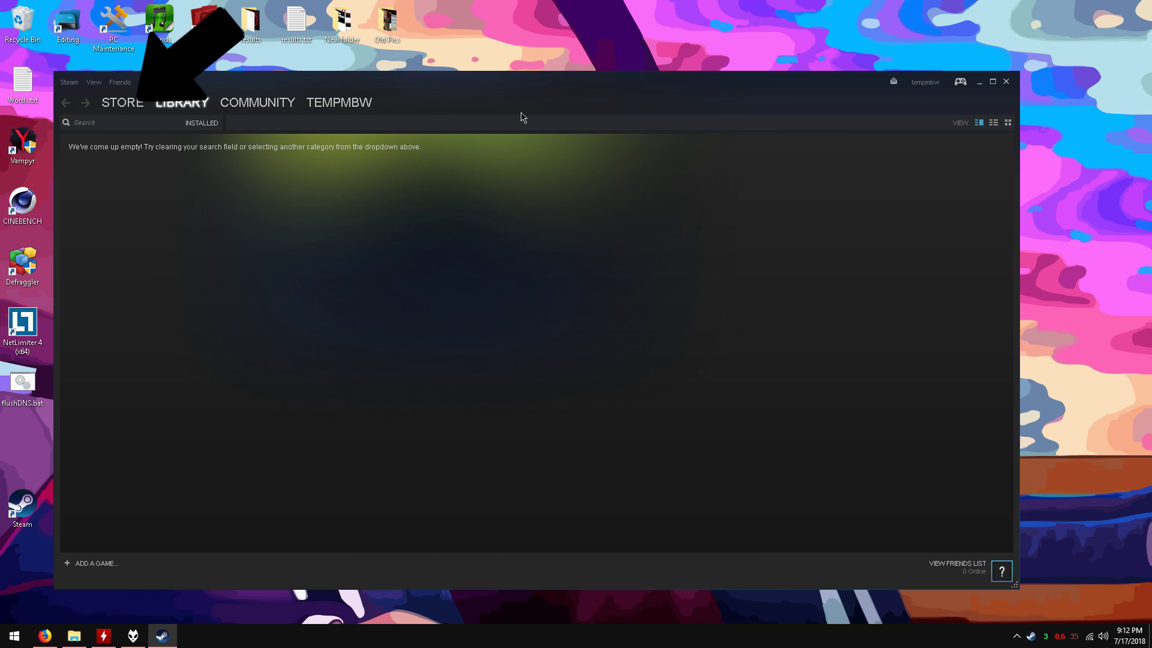
Search the Steam store for "captain spirit" and open the page of The Awesome Adventures of Captain Spirit
mouse_move(135, 116)
left_click(136, 117)
left_click(716, 164)
type("captain spirit")
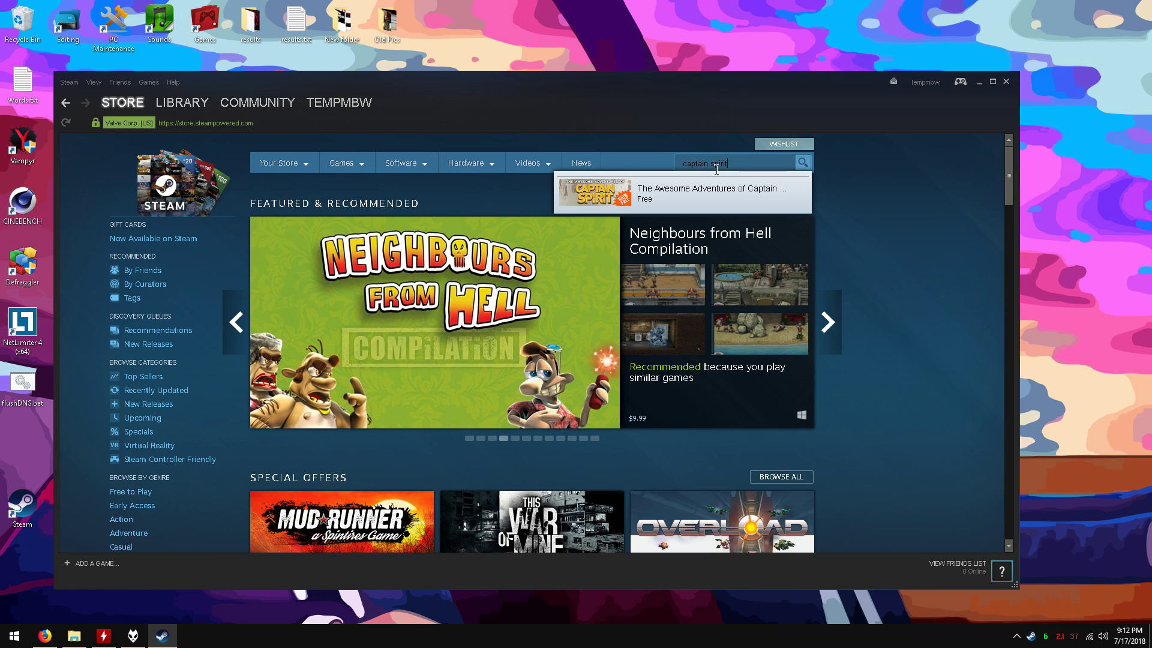
left_click(708, 191)
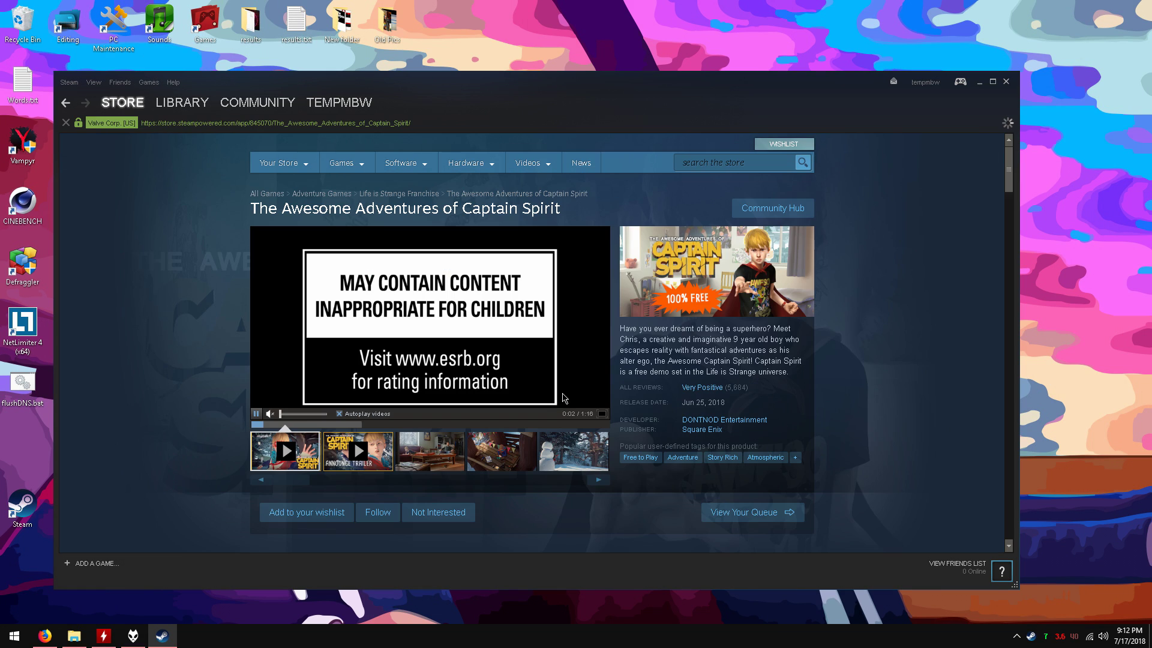
Add The Awesome Adventures of Captain Spirit to the account from its store page and open the library's games list
scroll(605, 431, "down", 3)
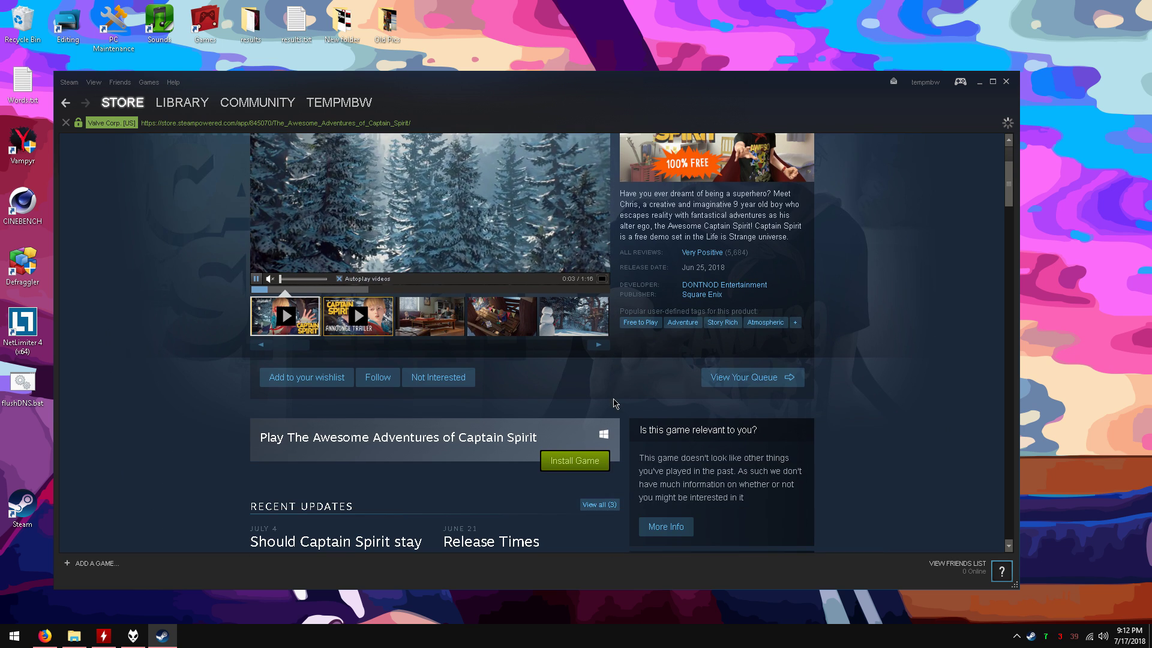
left_click(575, 461)
mouse_move(174, 109)
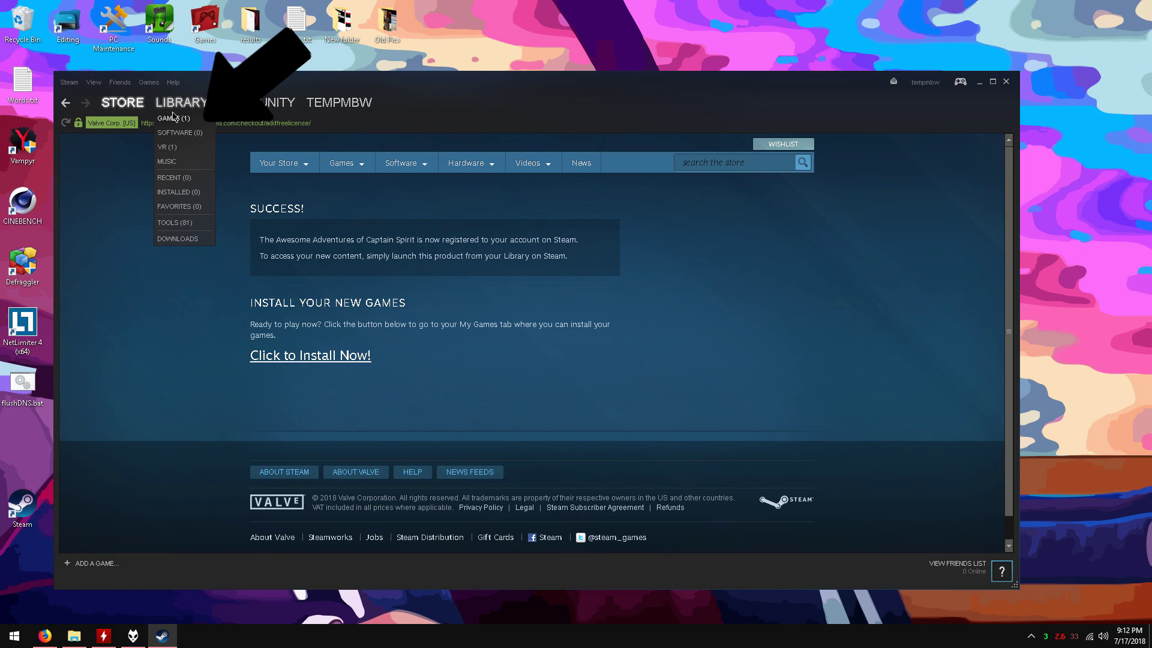
left_click(172, 118)
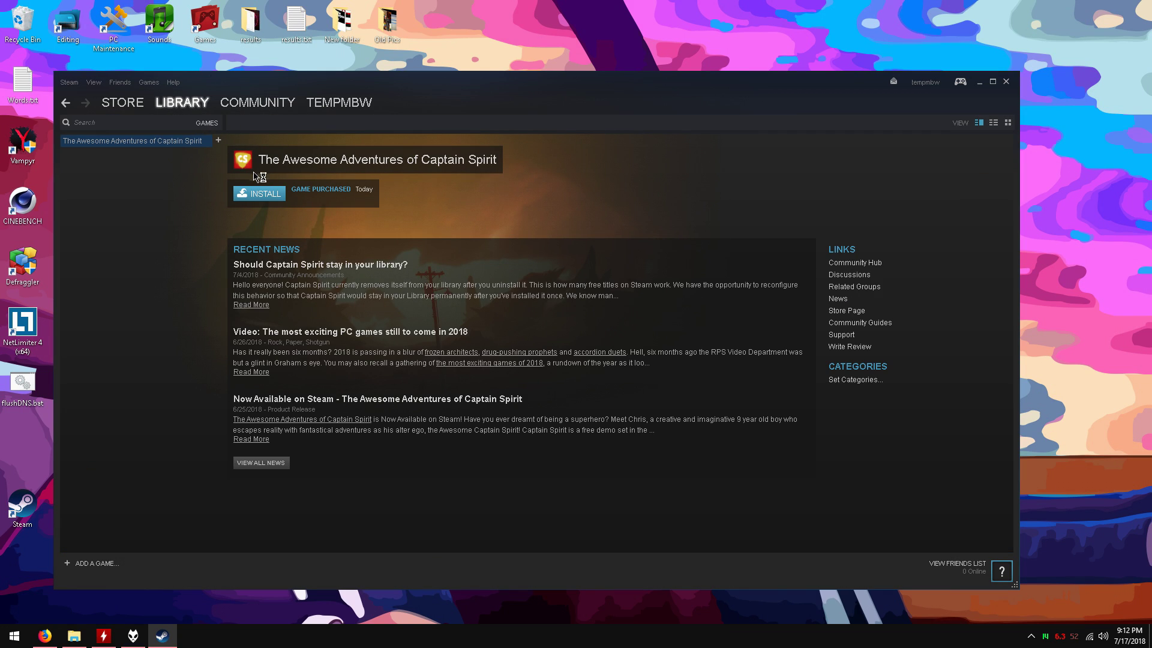
Install the game under C:\Program Files (x86)\Steam with desktop and start menu shortcuts, and agree to its EULA
left_click(272, 194)
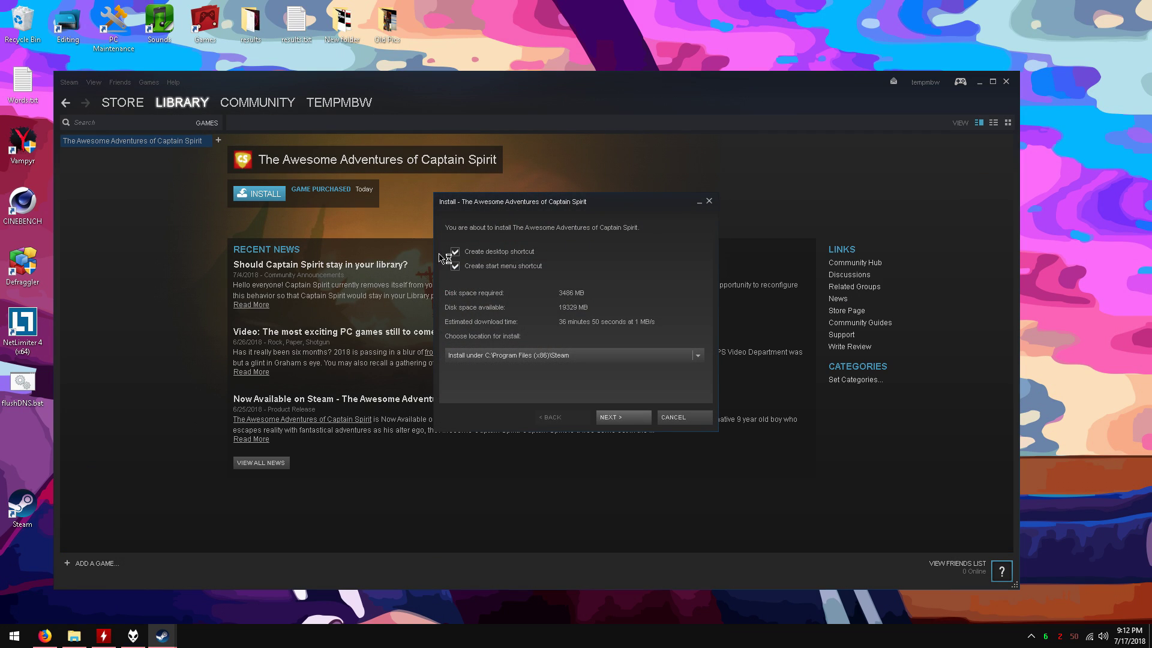
scroll(516, 354, "down", 1)
left_click(627, 422)
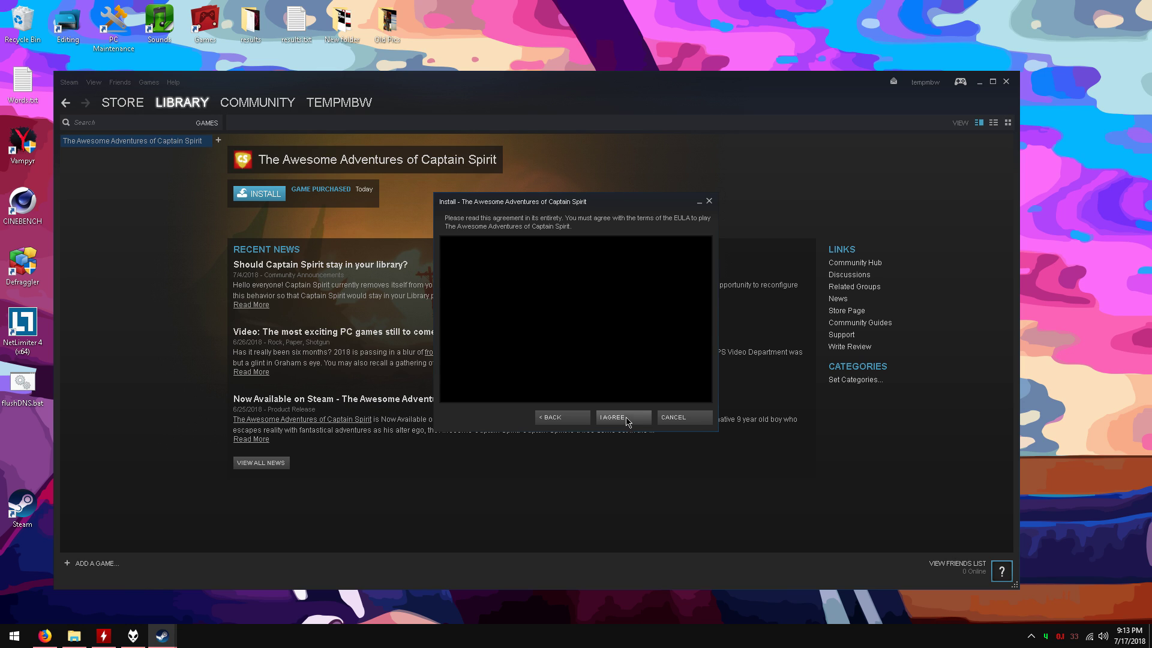
left_click(629, 423)
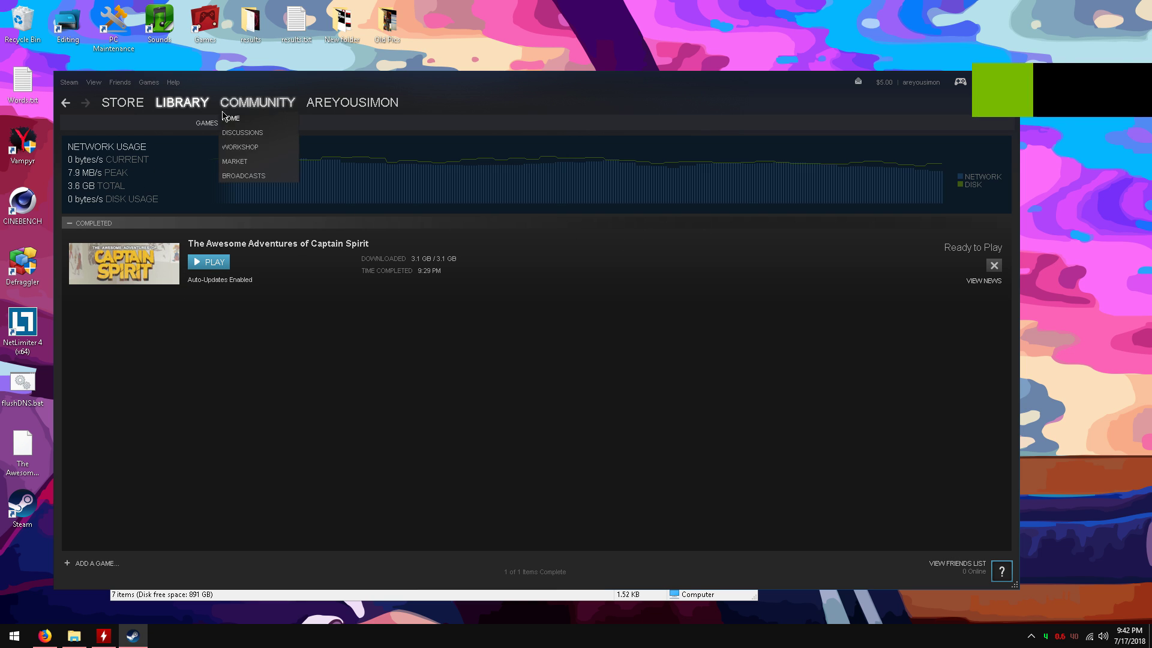
Return to the games library and launch The Awesome Adventures of Captain Spirit
left_click(191, 104)
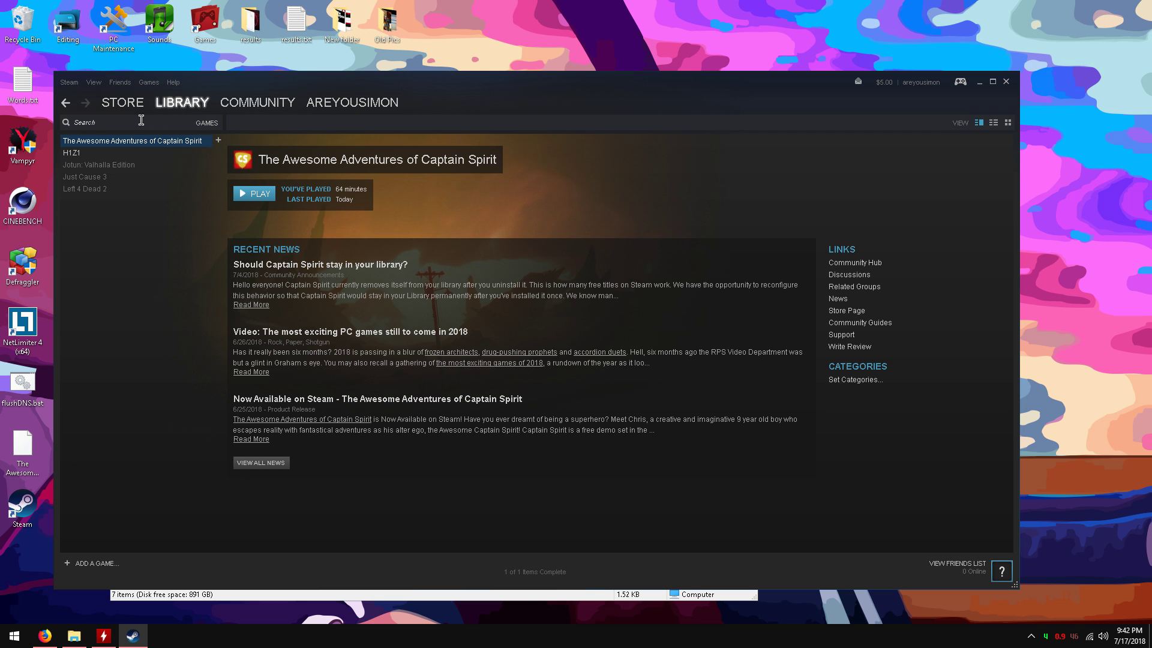
left_click(246, 198)
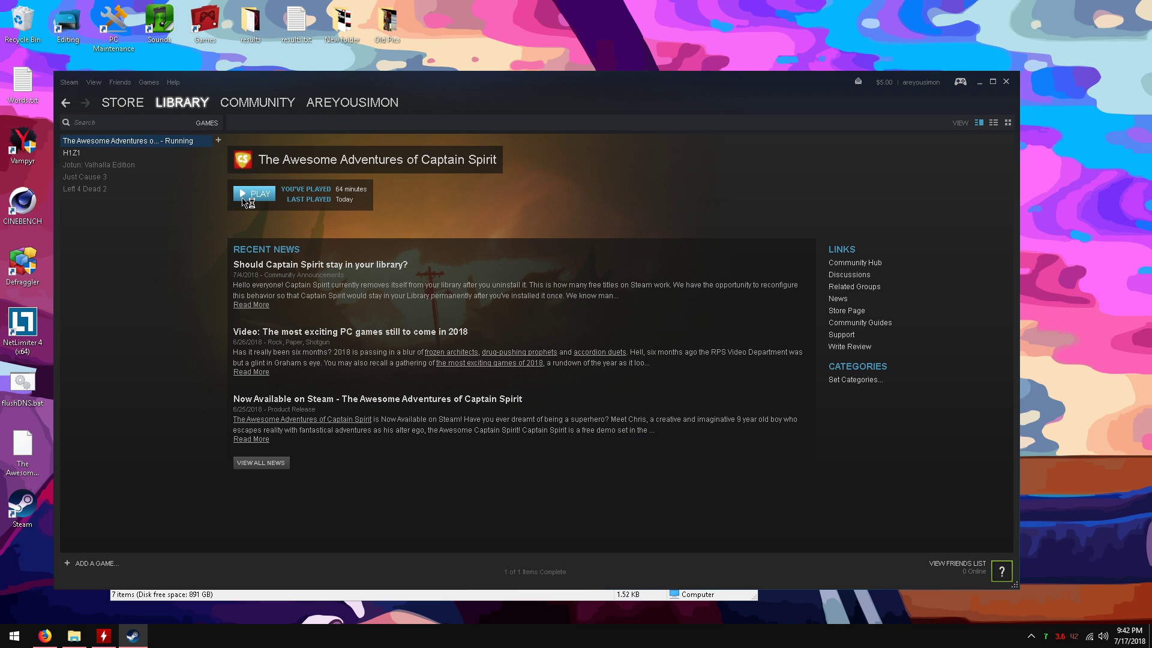